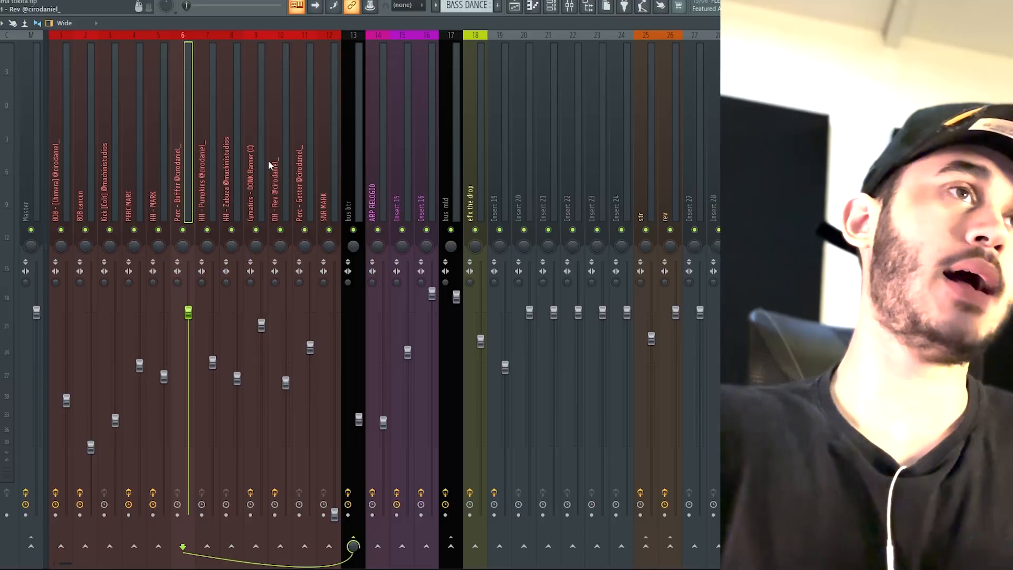
- Inspect the routing of the OH - Rev track, Inserts 15 and 16, and the efx the drop track in the mixer
{"action": "left_click", "coordinate": [268, 159]}
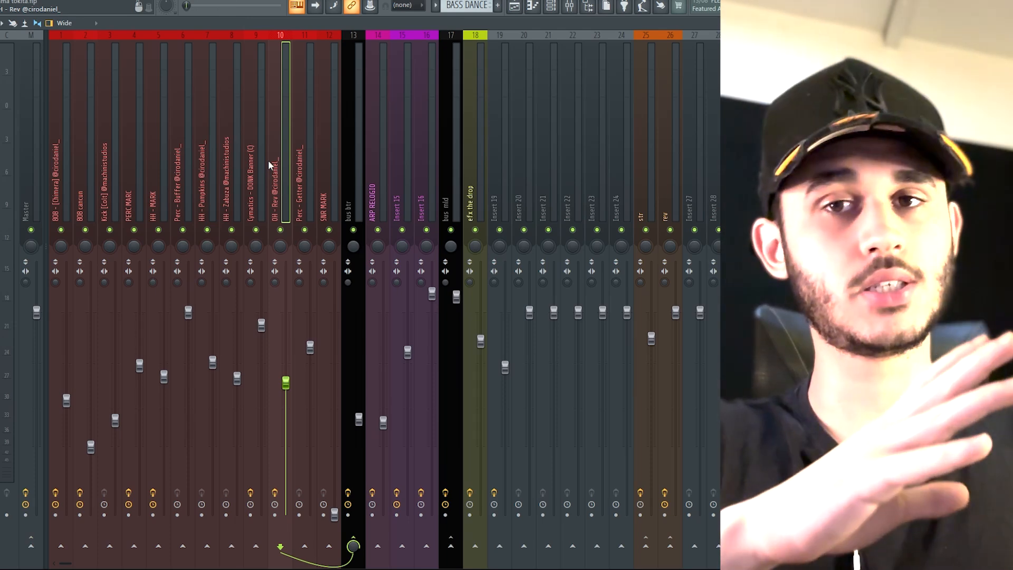
{"action": "left_click", "coordinate": [437, 138]}
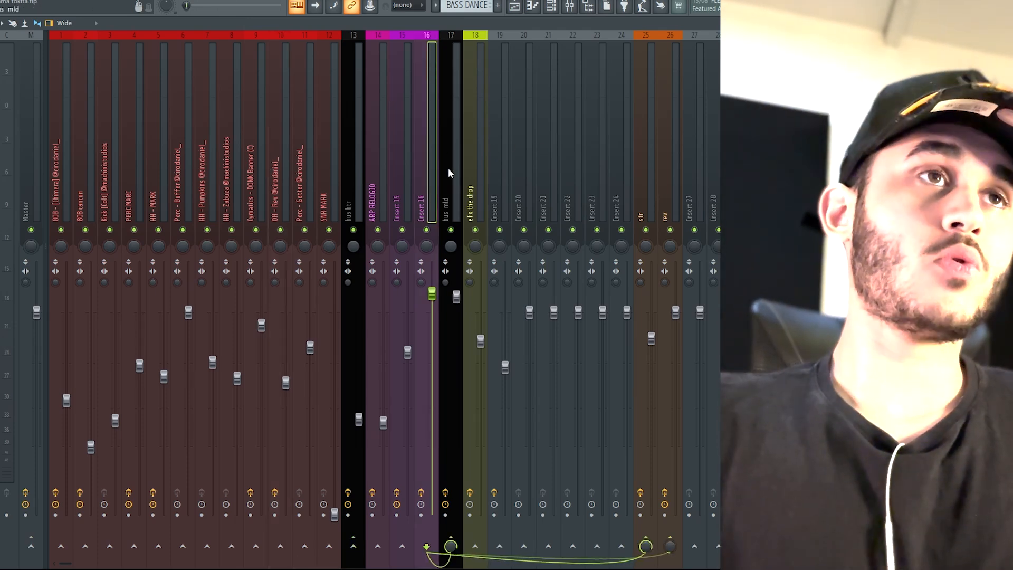
{"action": "left_click", "coordinate": [207, 151]}
{"action": "left_click", "coordinate": [403, 146]}
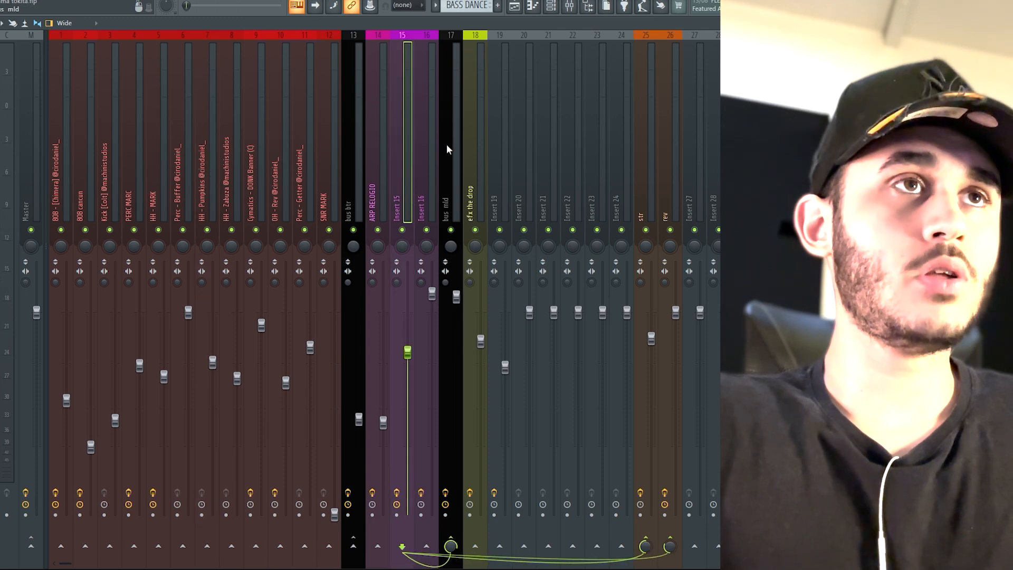
{"action": "left_click", "coordinate": [472, 145]}
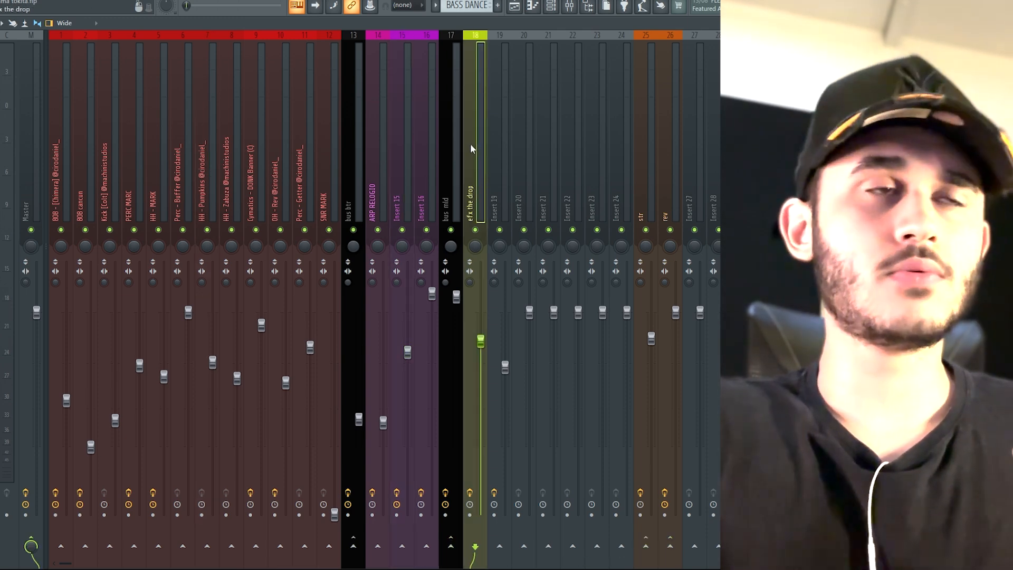
- Color the Insert 19 mixer track Lemon Lime (#B6D313)
{"action": "left_click", "coordinate": [525, 158]}
{"action": "left_click", "coordinate": [502, 160]}
{"action": "right_click", "coordinate": [502, 162]}
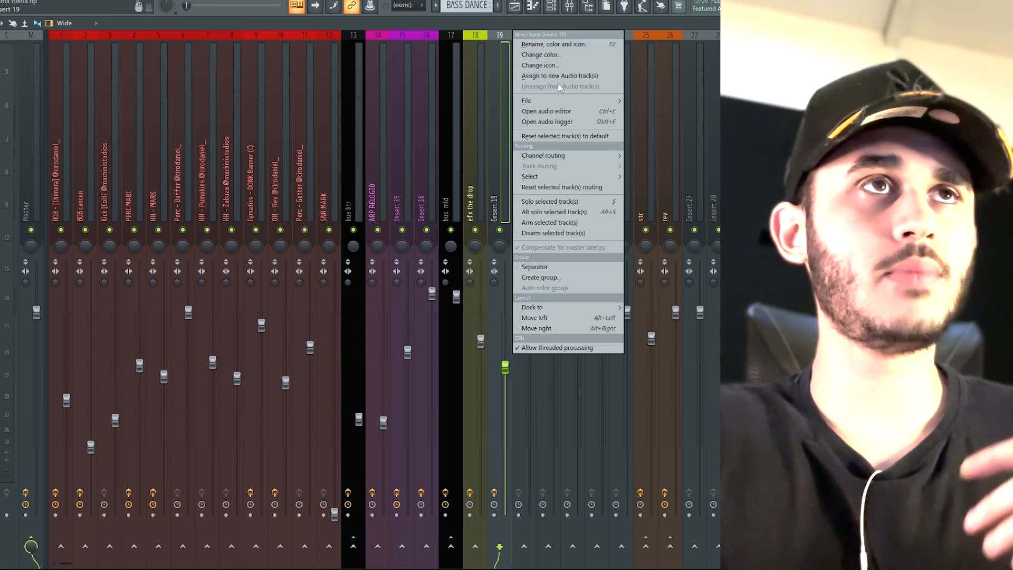
{"action": "left_click", "coordinate": [566, 55]}
{"action": "left_click", "coordinate": [584, 216]}
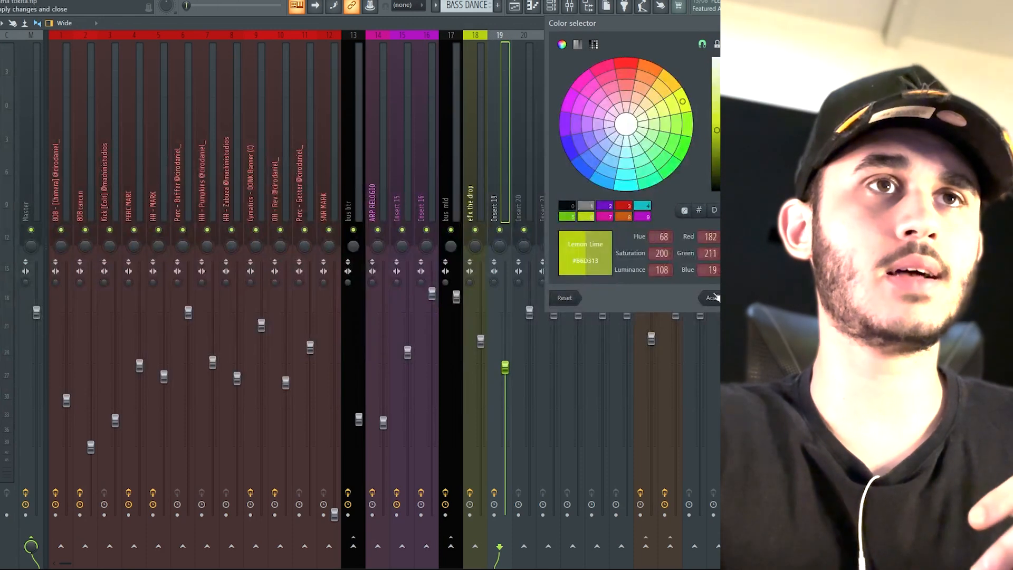
{"action": "left_click", "coordinate": [713, 298]}
- Inspect the routing of the ARP RELOGIO track and the str and rev send tracks
{"action": "left_click", "coordinate": [370, 180]}
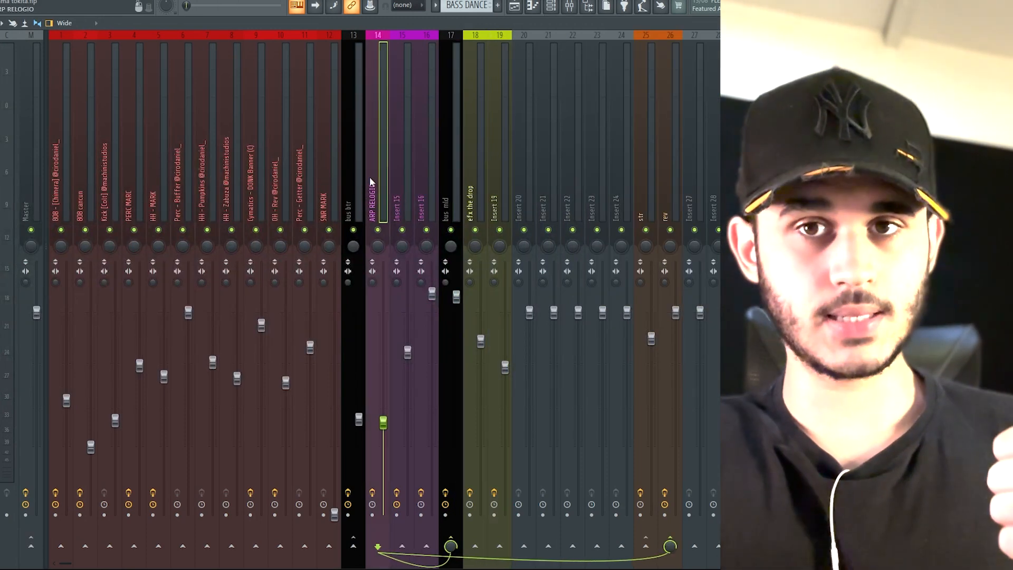
{"action": "left_click", "coordinate": [644, 161]}
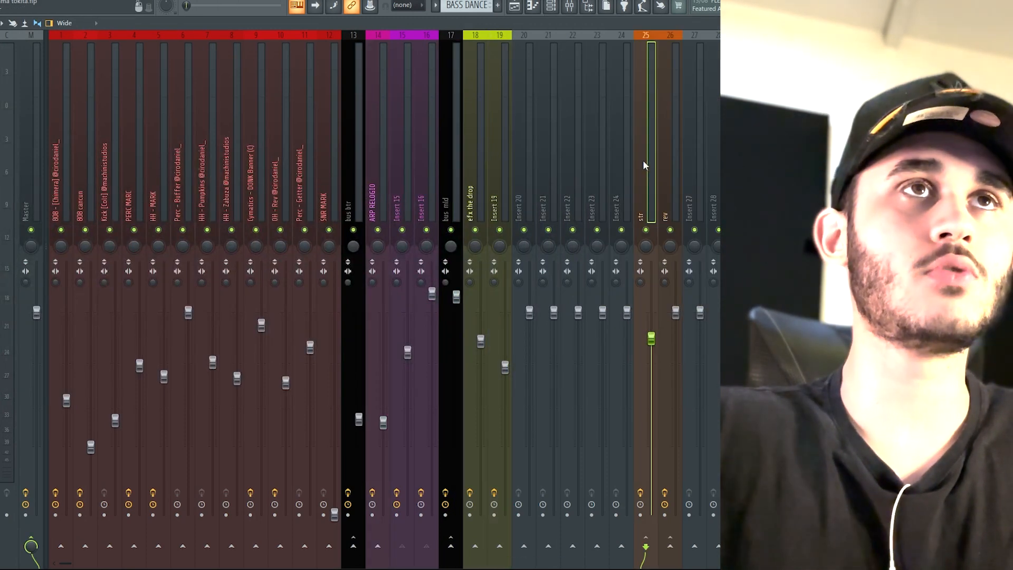
{"action": "left_click", "coordinate": [673, 161]}
{"action": "left_click", "coordinate": [651, 163]}
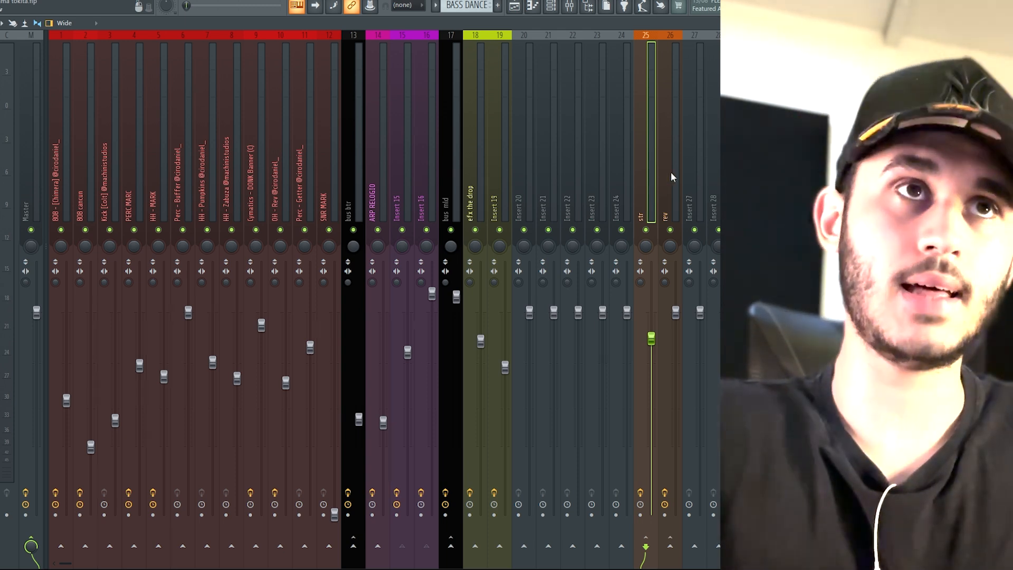
{"action": "left_click", "coordinate": [670, 172]}
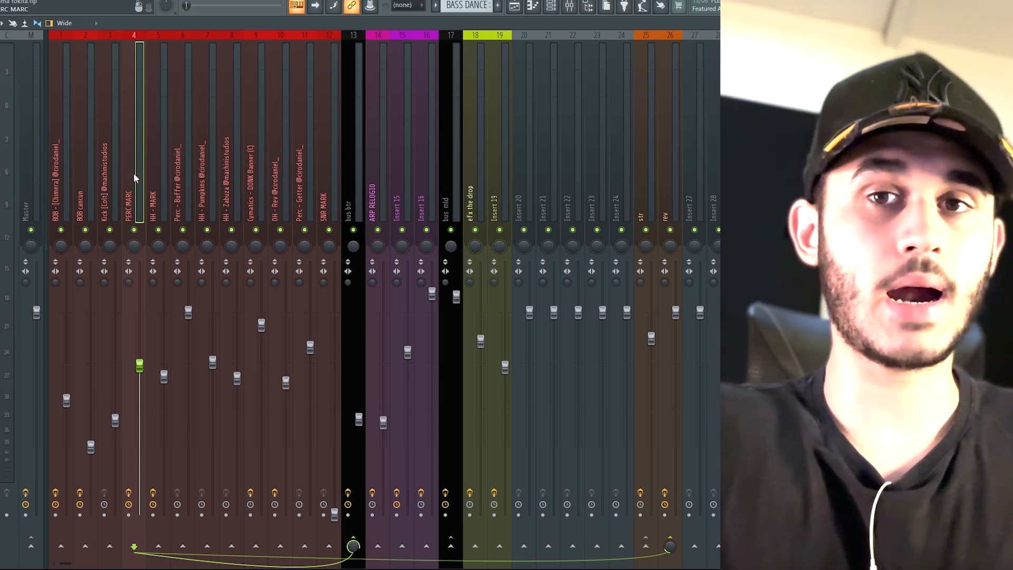
- Move playback to the first refrão marker in the playlist, solo the PERC MARC mixer track and play it
{"action": "left_click", "coordinate": [525, 5]}
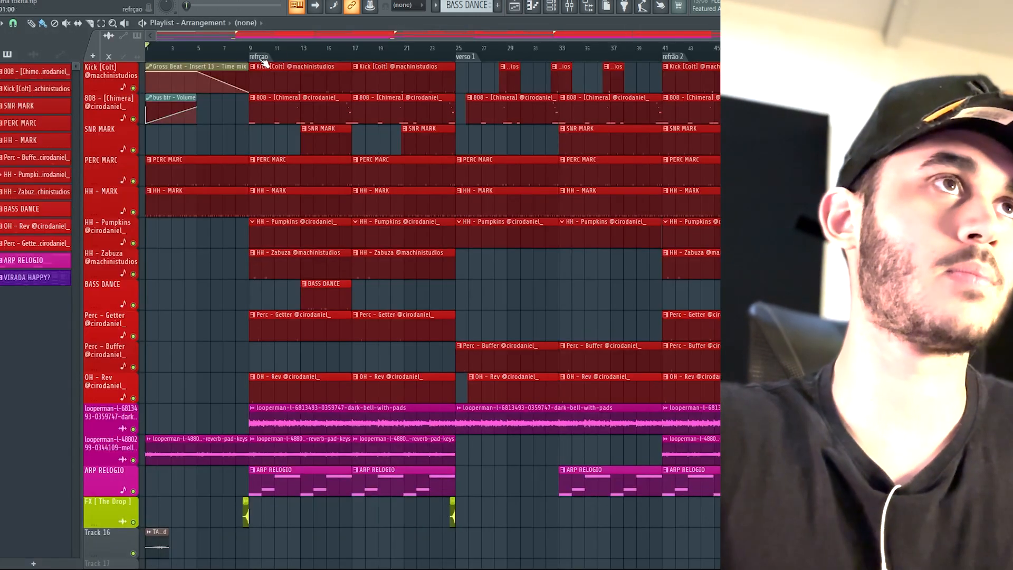
{"action": "left_click", "coordinate": [264, 62]}
{"action": "left_click", "coordinate": [568, 6]}
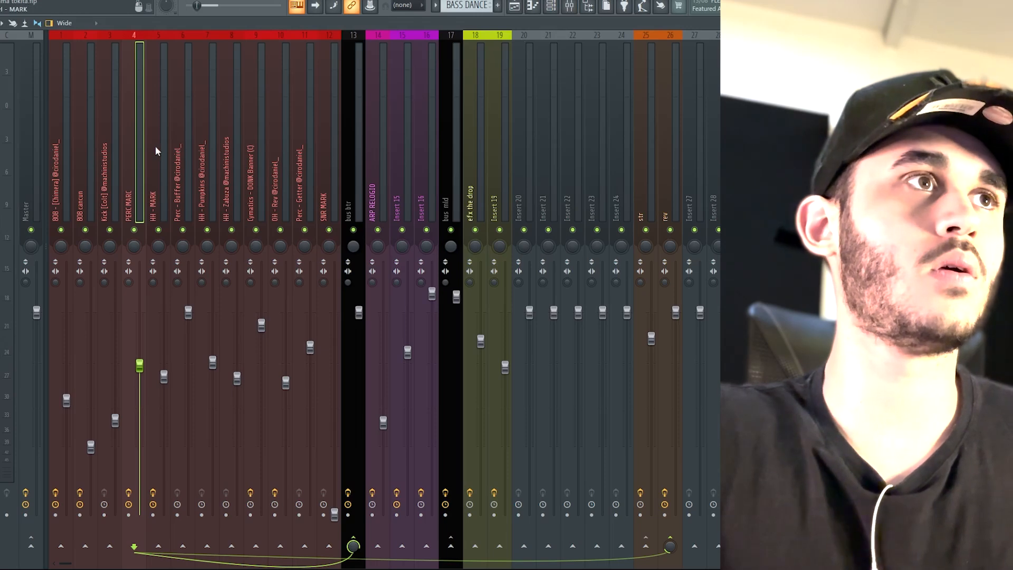
{"action": "right_click", "coordinate": [134, 229]}
{"action": "key", "text": "space"}
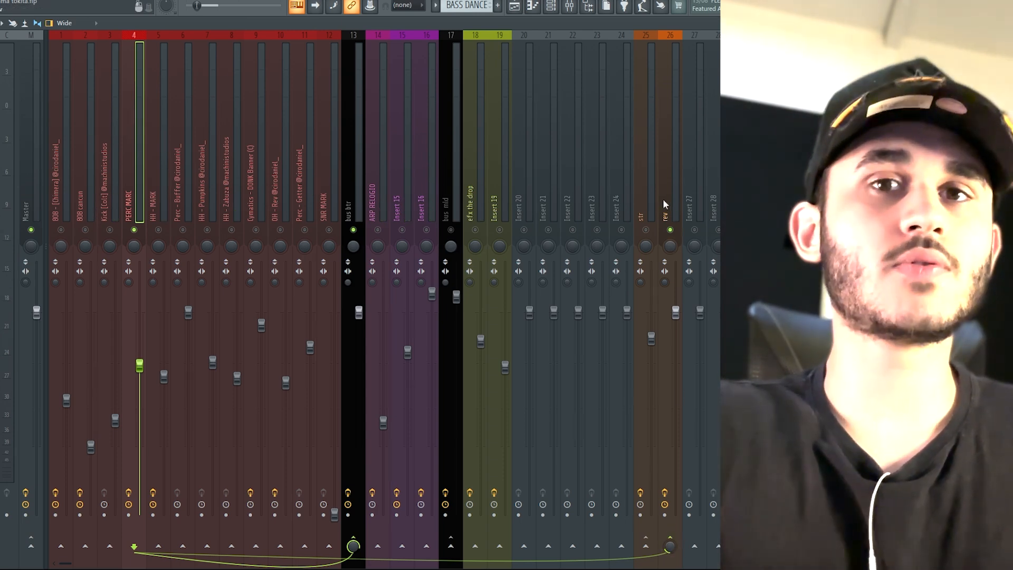
- Examine the rev track and the routing of the percussion tracks from PERC MARC to OH - Rev and the purple melody tracks
{"action": "left_click", "coordinate": [664, 200]}
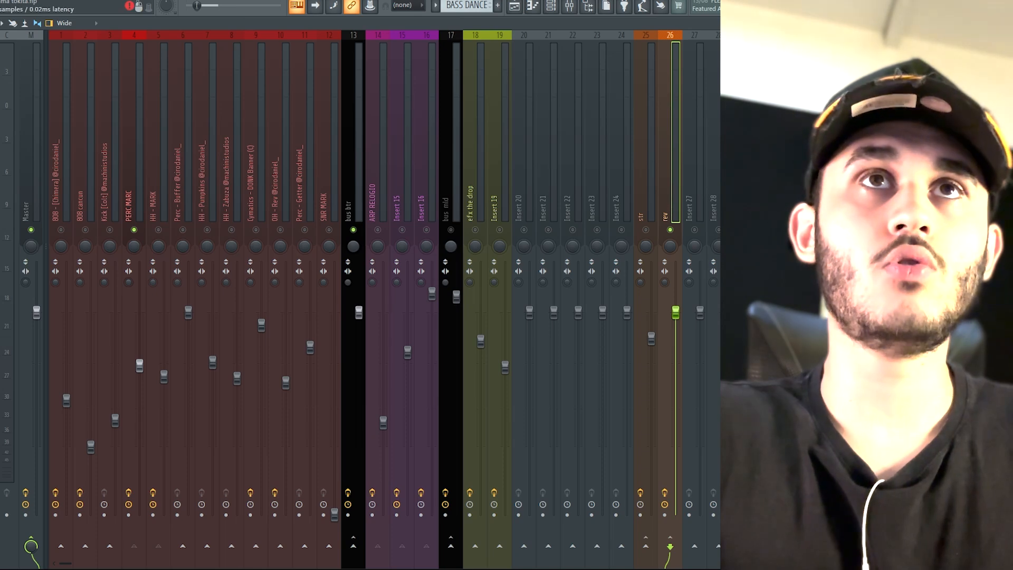
{"action": "left_click", "coordinate": [940, 61]}
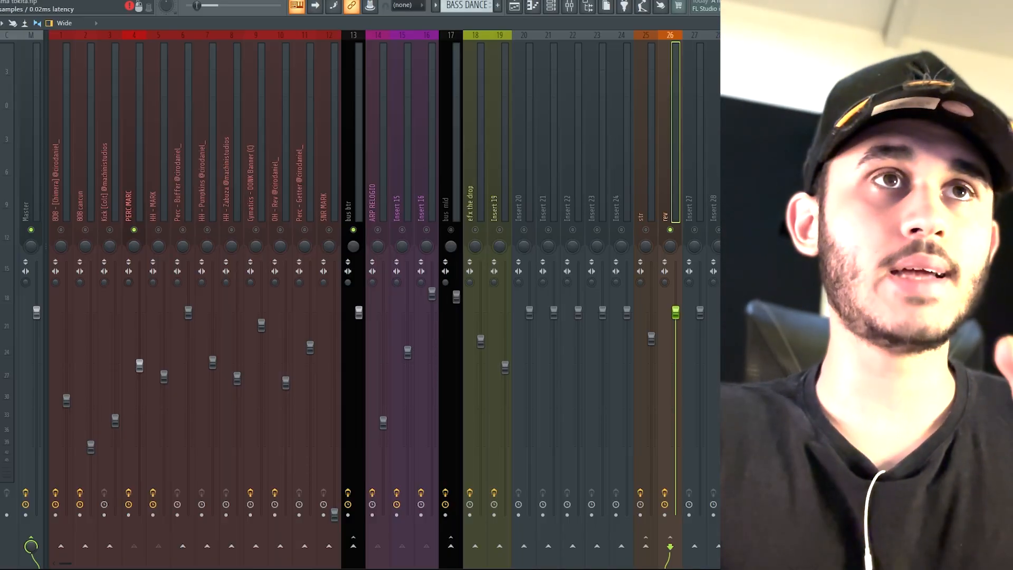
{"action": "left_click", "coordinate": [130, 179]}
{"action": "left_click", "coordinate": [182, 188]}
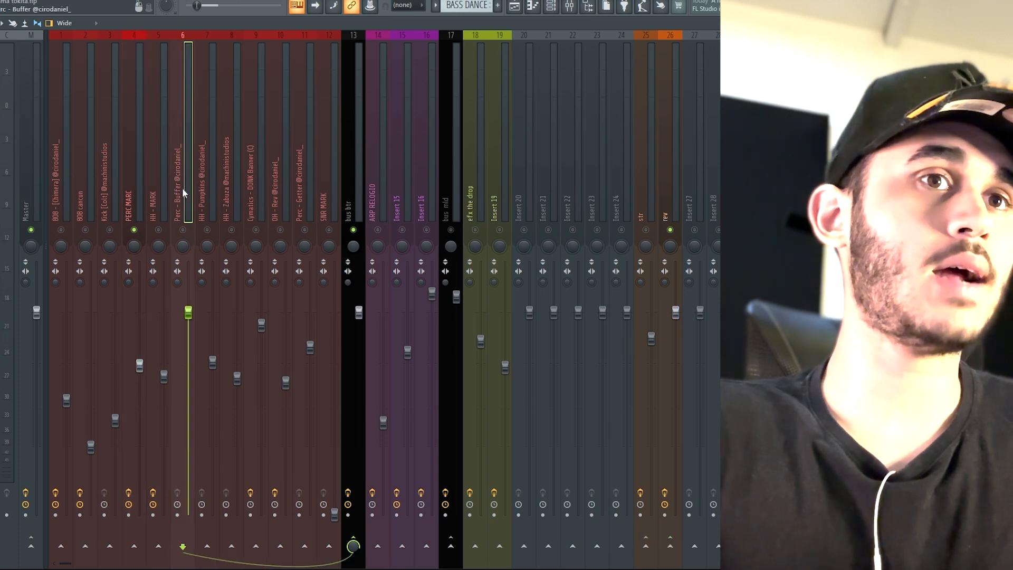
{"action": "left_click", "coordinate": [211, 188]}
{"action": "left_click", "coordinate": [237, 191]}
{"action": "left_click", "coordinate": [261, 195]}
{"action": "left_click", "coordinate": [284, 196]}
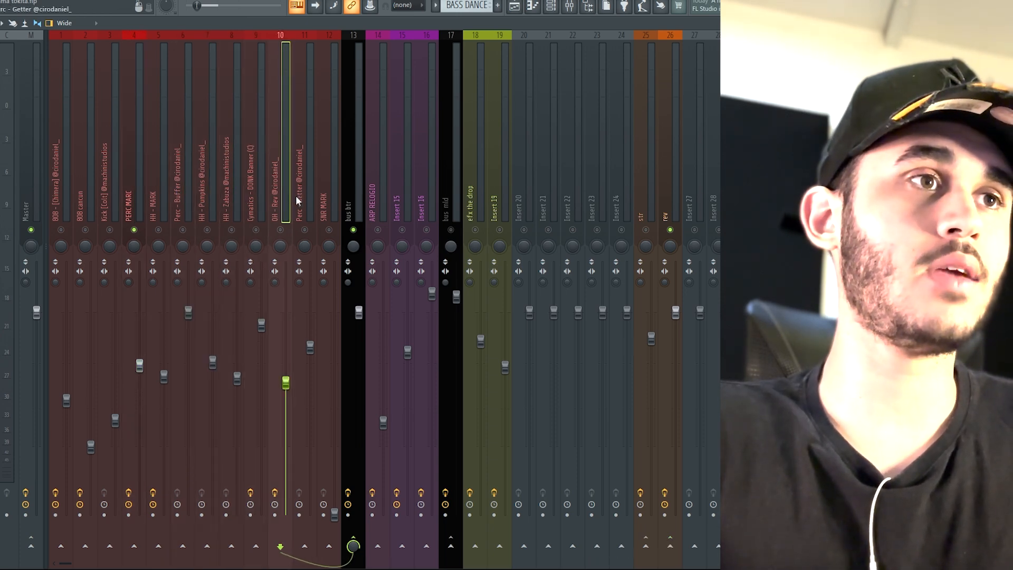
{"action": "left_click", "coordinate": [402, 177]}
{"action": "left_click", "coordinate": [435, 165]}
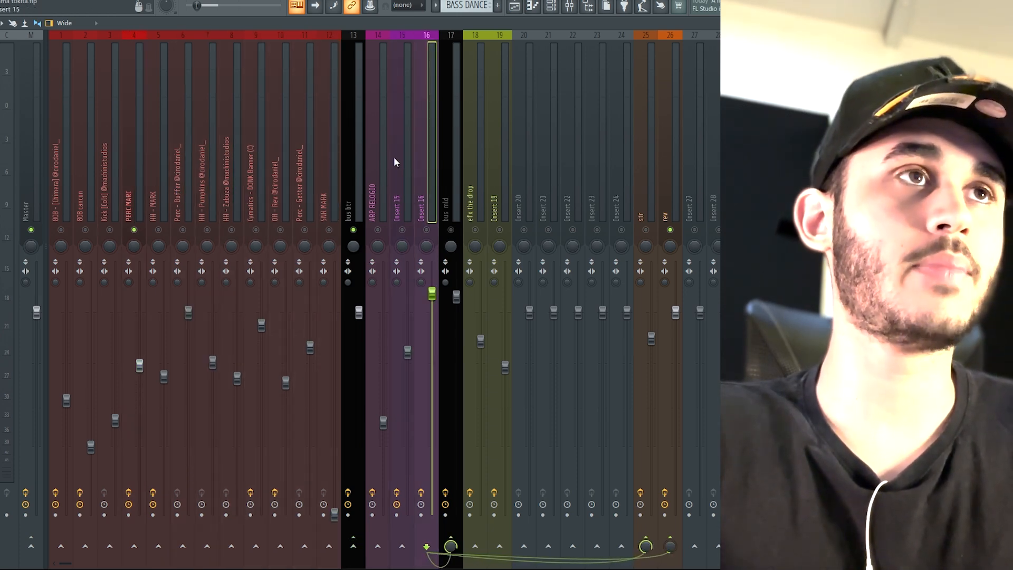
{"action": "left_click", "coordinate": [378, 154]}
{"action": "left_click", "coordinate": [397, 163]}
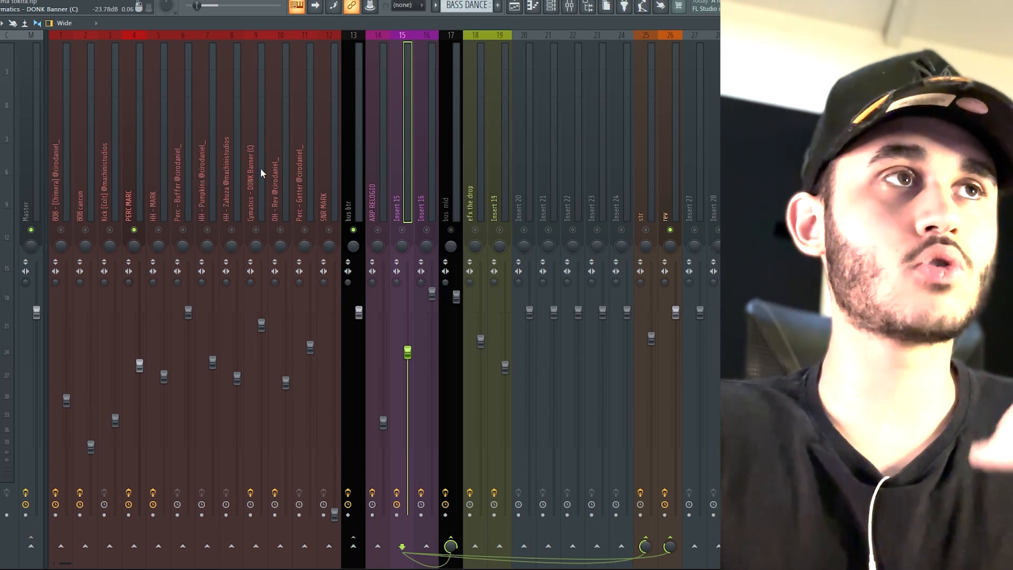
- Go back through the percussion tracks' bus routing, and examine the ARP RELOGIO track's send to the rev track
{"action": "left_click", "coordinate": [268, 173]}
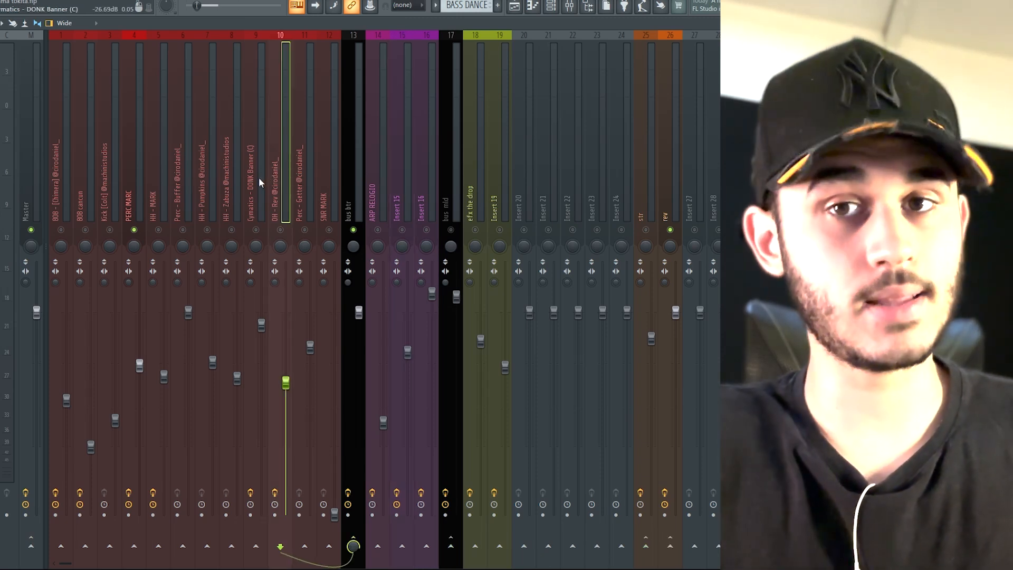
{"action": "left_click", "coordinate": [259, 178]}
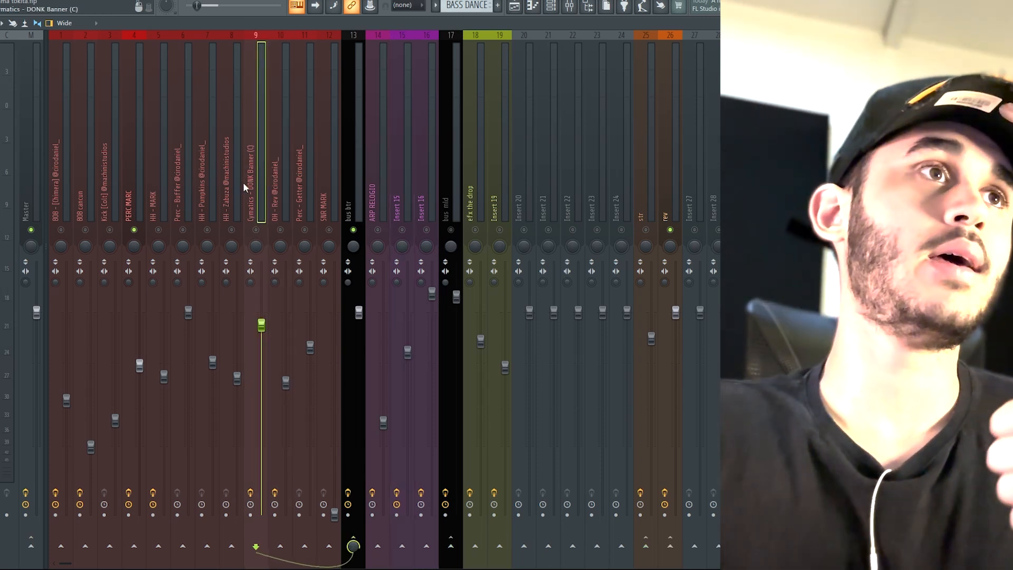
{"action": "left_click", "coordinate": [226, 196]}
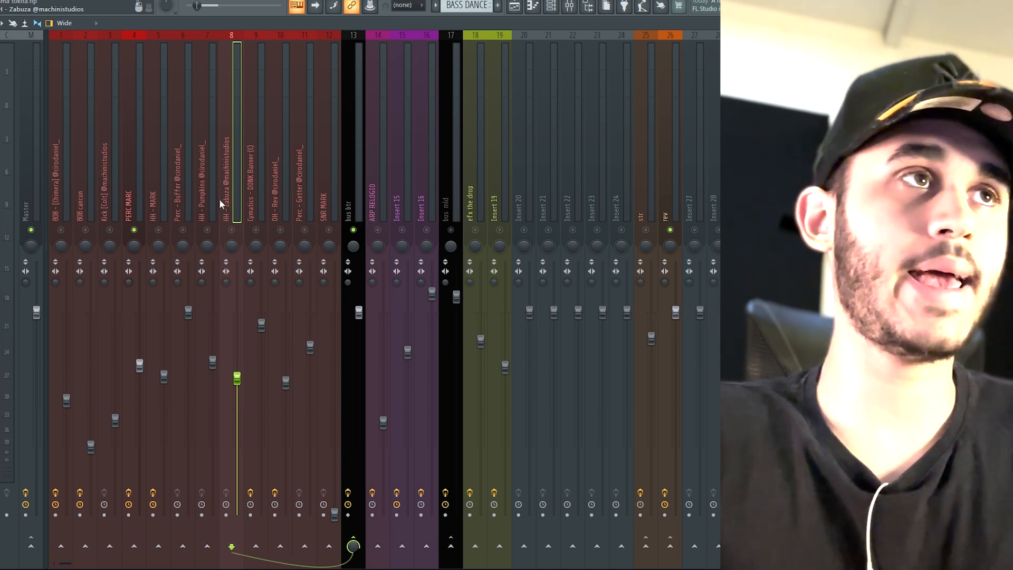
{"action": "left_click", "coordinate": [209, 199]}
{"action": "left_click", "coordinate": [182, 199]}
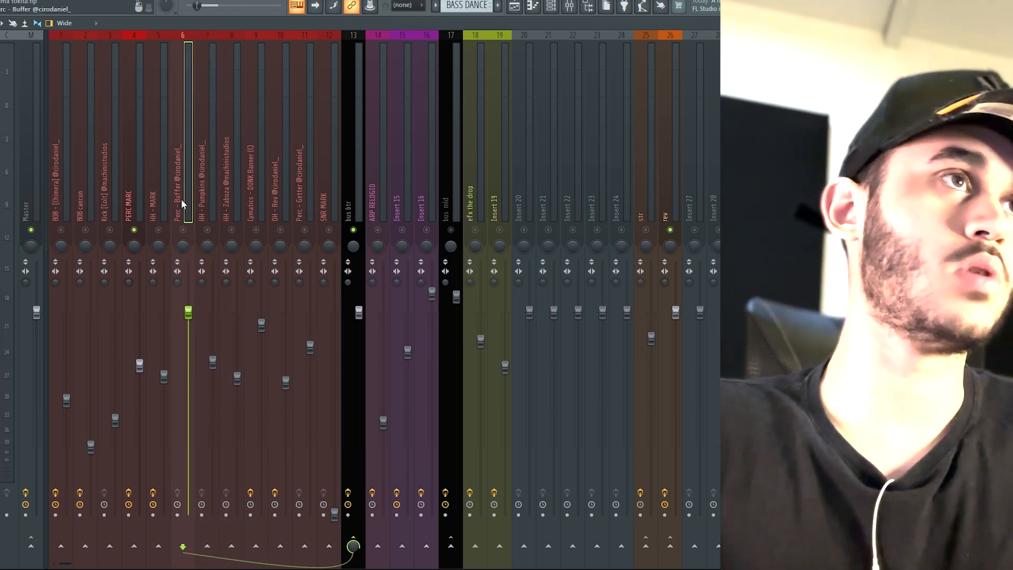
{"action": "left_click", "coordinate": [156, 204]}
{"action": "left_click", "coordinate": [308, 190]}
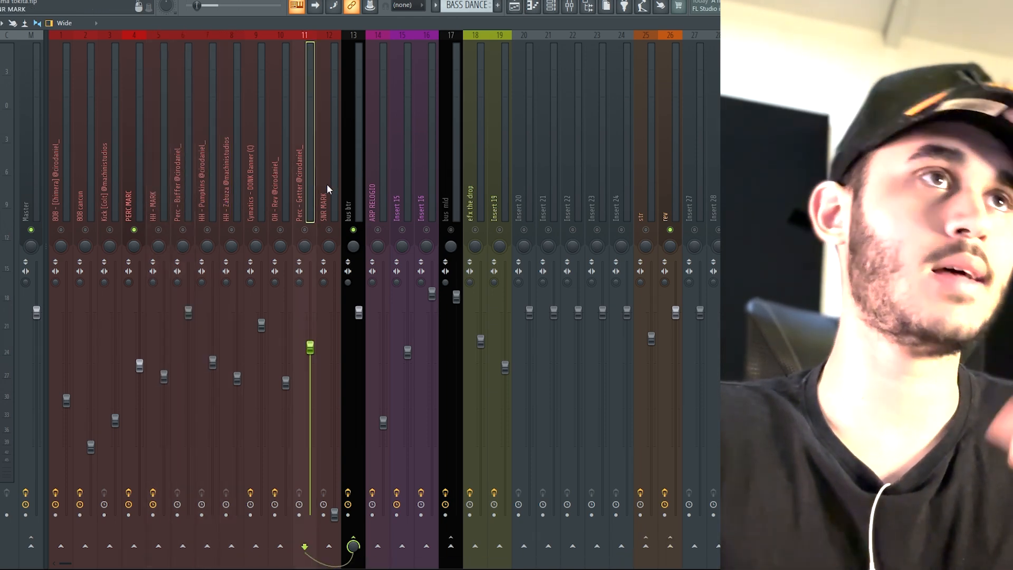
{"action": "left_click", "coordinate": [399, 194]}
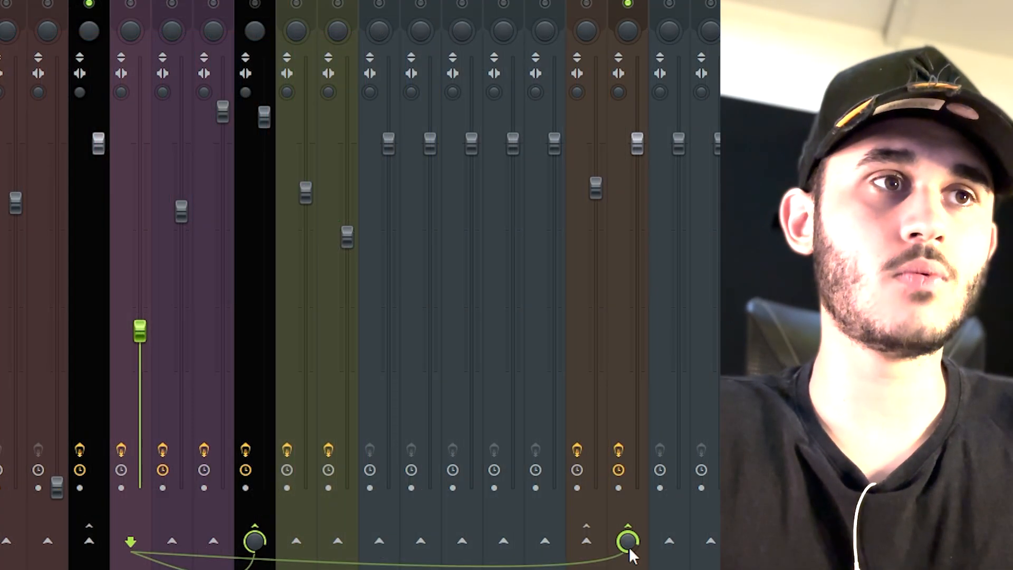
{"action": "key", "text": "Right"}
{"action": "key", "text": "Right"}
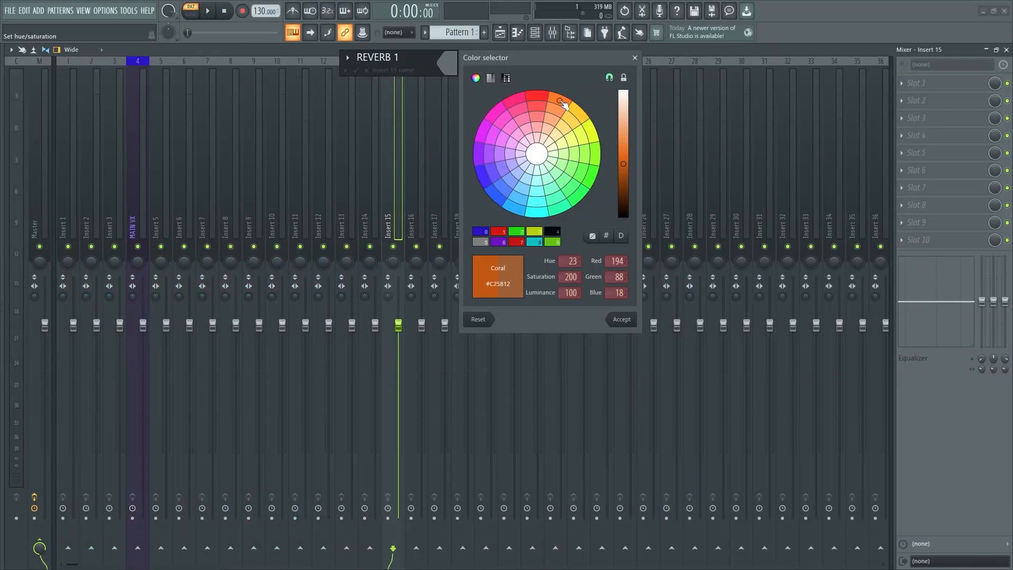
- Load Fruity Reeverb 2 in the first effect slot of the REVERB 1 track, lower its dry level and adjust its wet level
{"action": "left_click", "coordinate": [901, 83]}
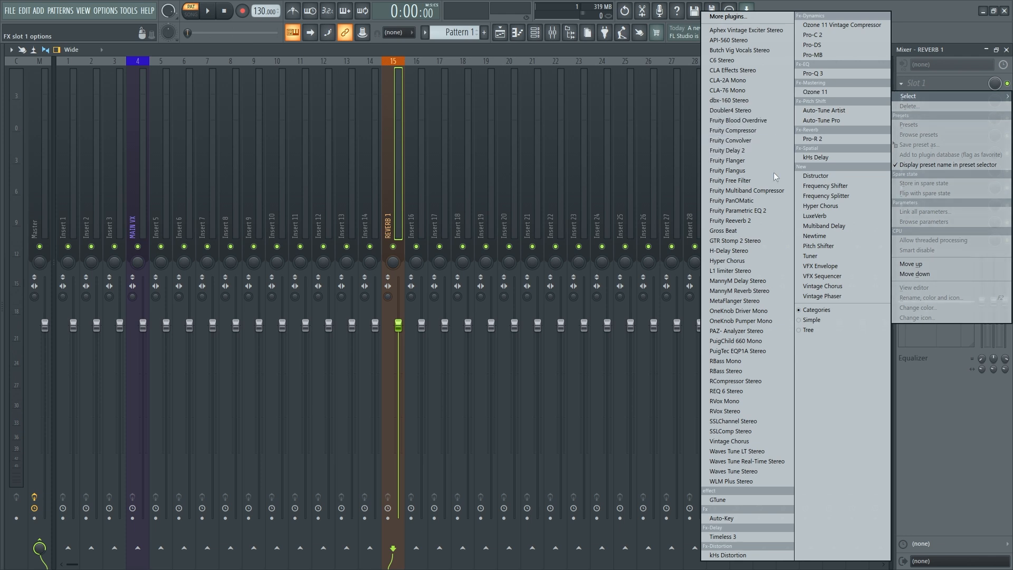
{"action": "left_click", "coordinate": [730, 220]}
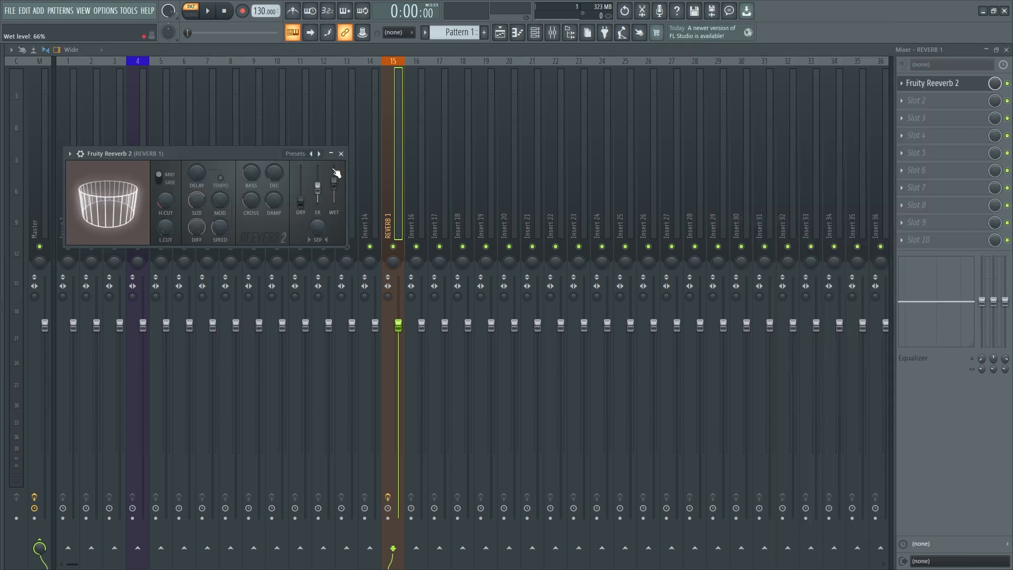
{"action": "left_click", "coordinate": [342, 154]}
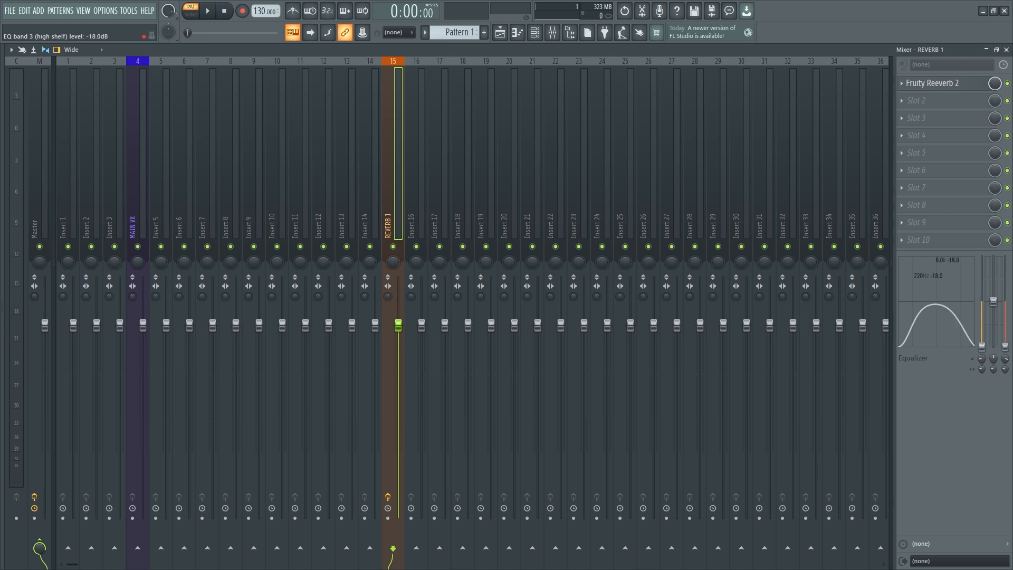
- Copy the Fruity Reeverb 2 settings from REVERB 1 to Insert 16 and rename that track REVERB 2
{"action": "left_click", "coordinate": [902, 83]}
{"action": "left_click_drag", "start_coordinate": [909, 147], "coordinate": [420, 178]}
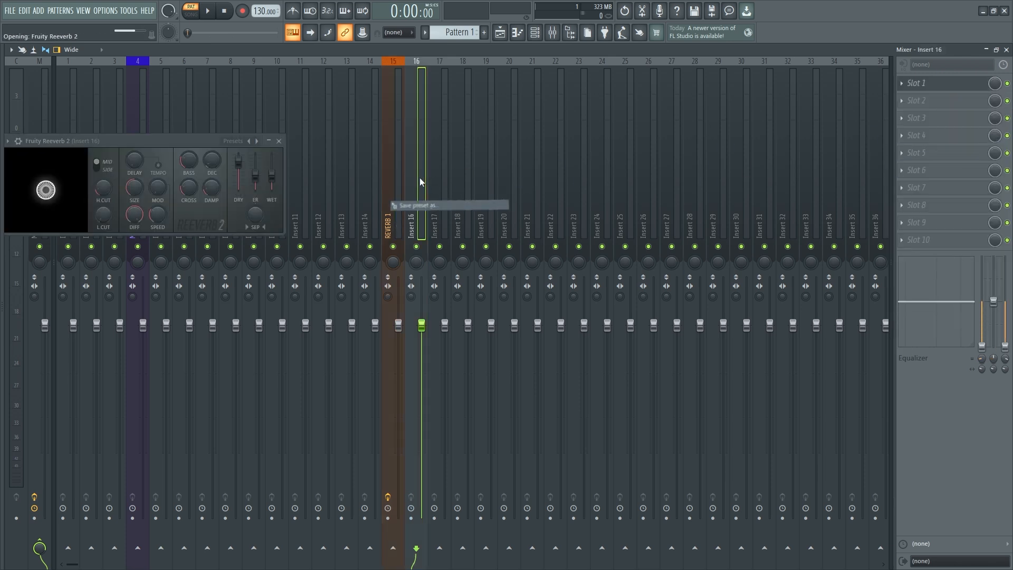
{"action": "left_click", "coordinate": [277, 142]}
{"action": "right_click", "coordinate": [414, 212]}
{"action": "left_click", "coordinate": [477, 72]}
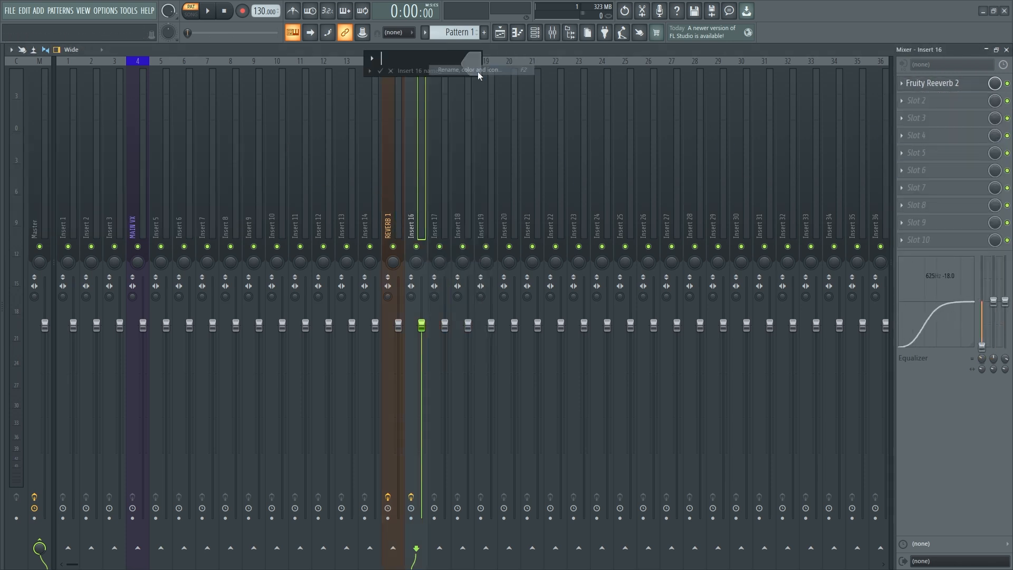
{"action": "type", "text": "REVERB 2"}
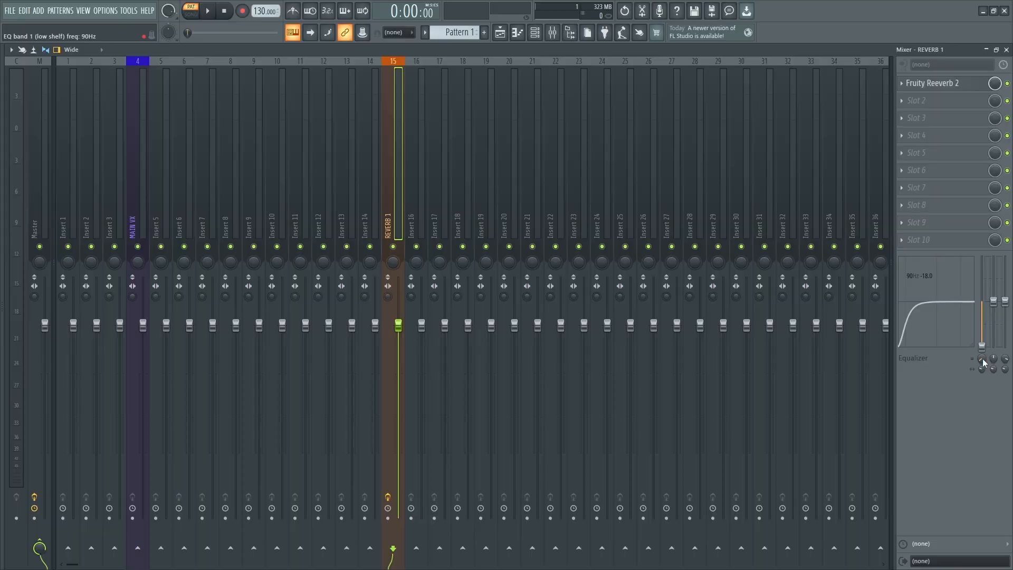
- Adjust the low-shelf frequency of the REVERB 1 track's equalizer
{"action": "left_click_drag", "start_coordinate": [983, 359], "coordinate": [983, 346]}
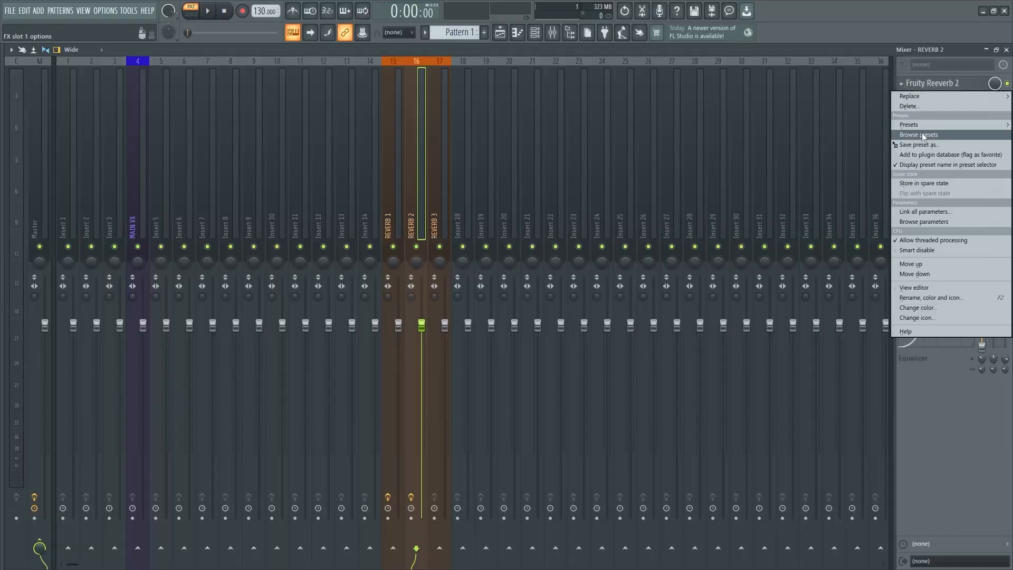
- Copy the Fruity Reeverb 2 settings from REVERB 2 to REVERB 3 and cut REVERB 3's high-shelf EQ band to -18 dB
{"action": "left_click_drag", "start_coordinate": [922, 132], "coordinate": [423, 202]}
{"action": "left_click_drag", "start_coordinate": [1006, 303], "coordinate": [1005, 347]}
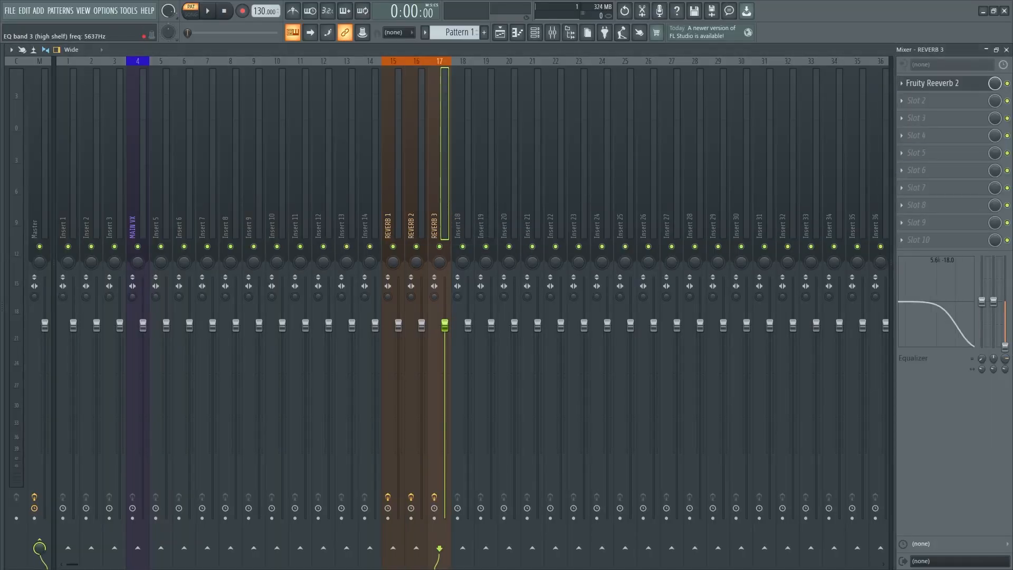
{"action": "left_click", "coordinate": [929, 85]}
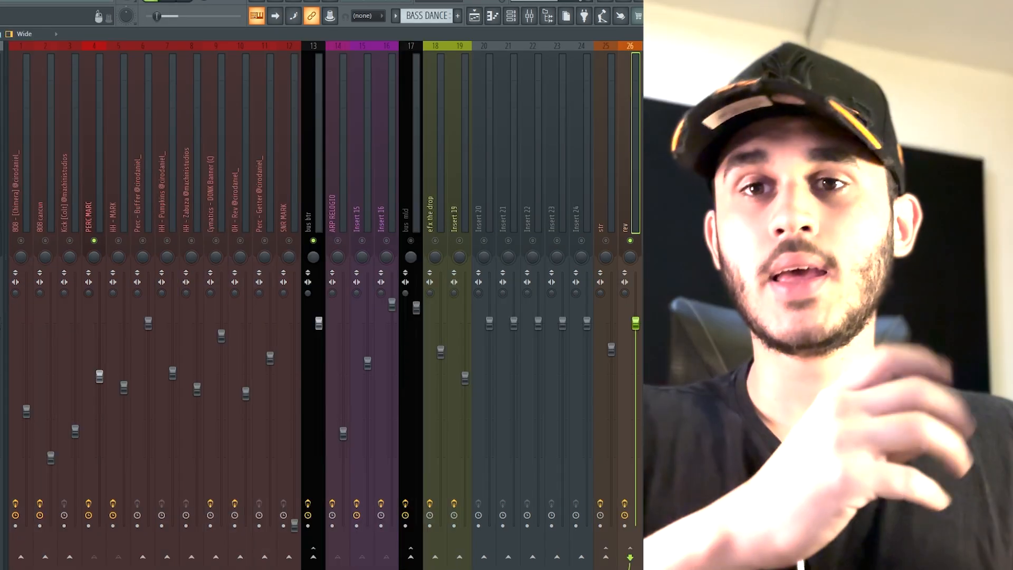